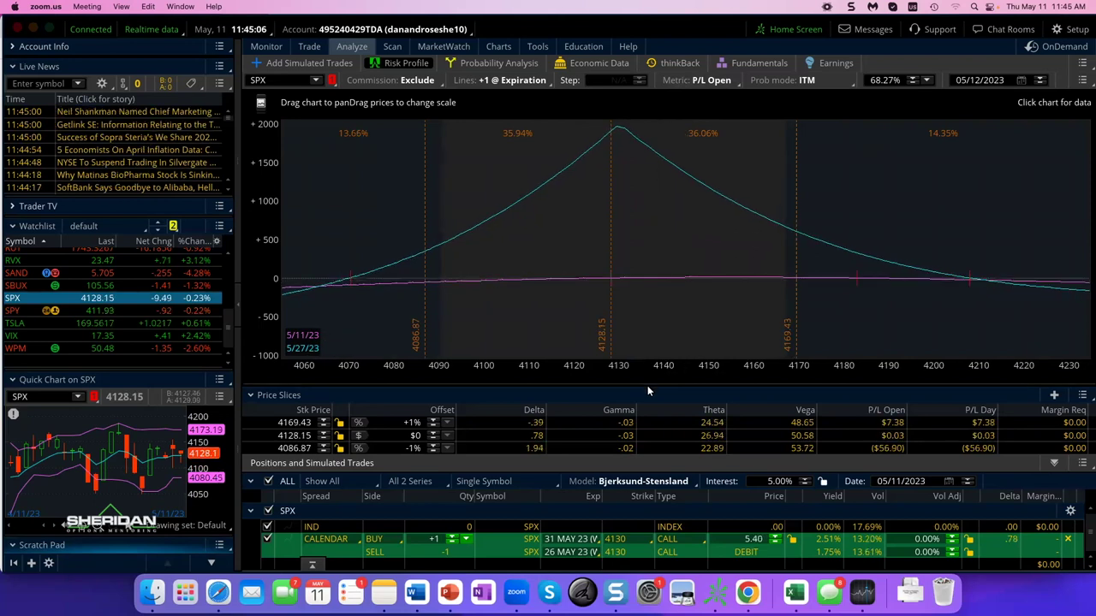
# - Drag the splitter up slightly to shorten the SPX risk profile chart
pyautogui.moveTo(647, 384); pyautogui.dragTo(647, 379)
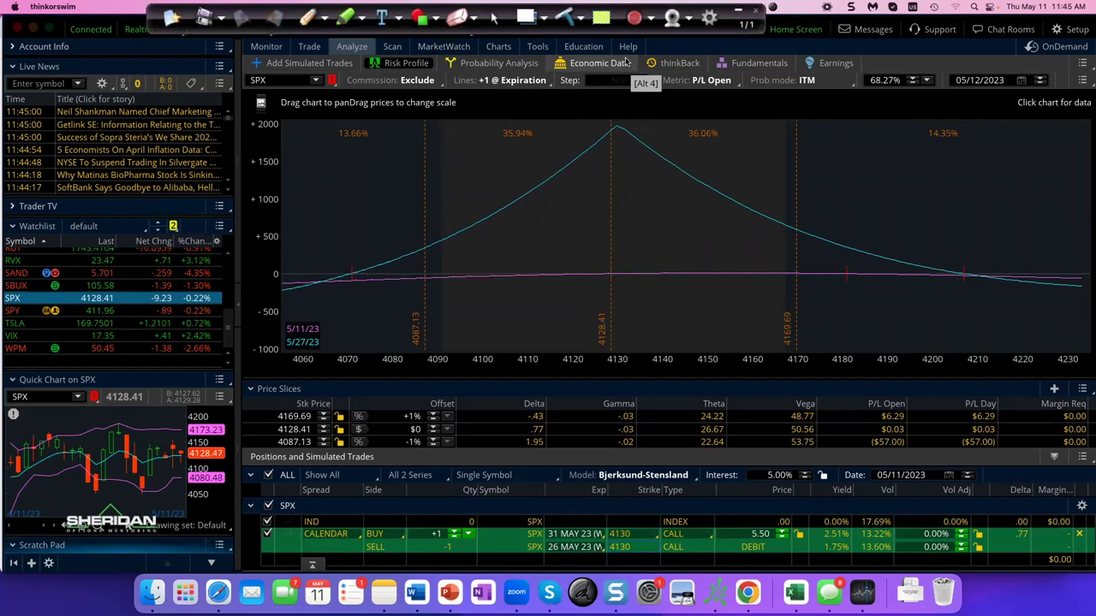
# - Turn on the green pen and make small test marks near the positions table and expirations
pyautogui.click(311, 19)
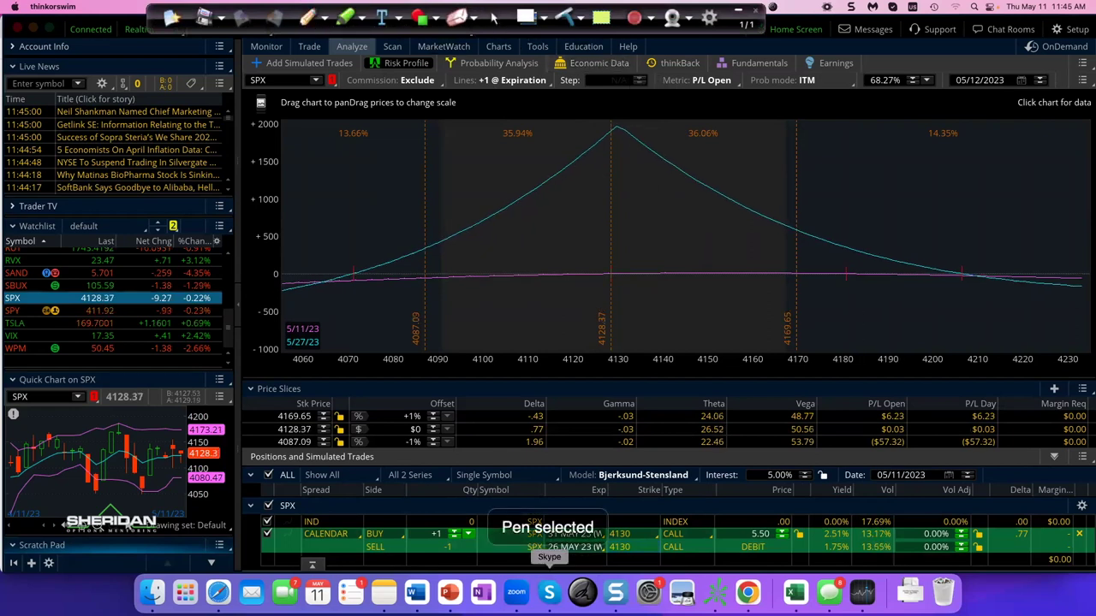
pyautogui.moveTo(517, 548); pyautogui.dragTo(501, 546)
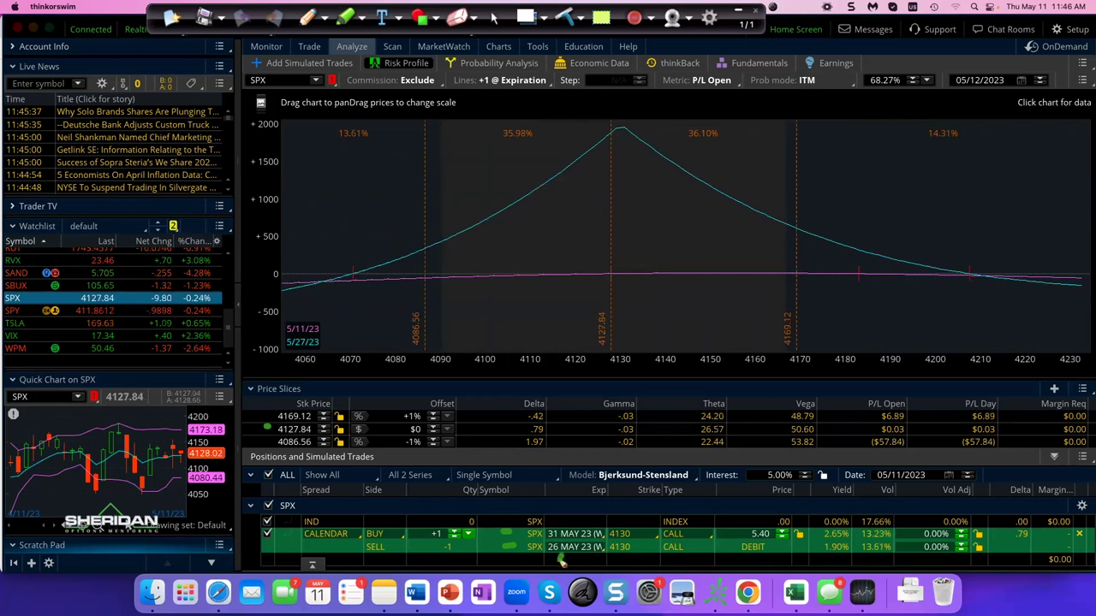
pyautogui.moveTo(561, 513); pyautogui.dragTo(562, 520)
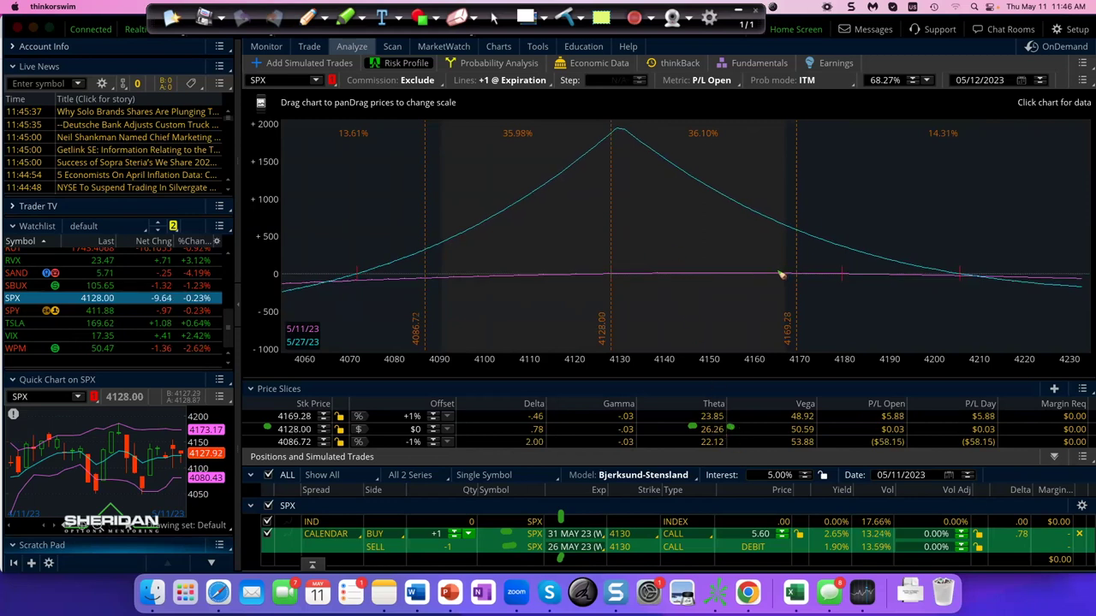
# - Draw green upward arrows under the curve near 4165, 4150, 4105 and 4122, then stop drawing
pyautogui.moveTo(781, 275)
pyautogui.mouseDown()
pyautogui.moveTo(767, 245)
pyautogui.moveTo(782, 243)
pyautogui.mouseUp()
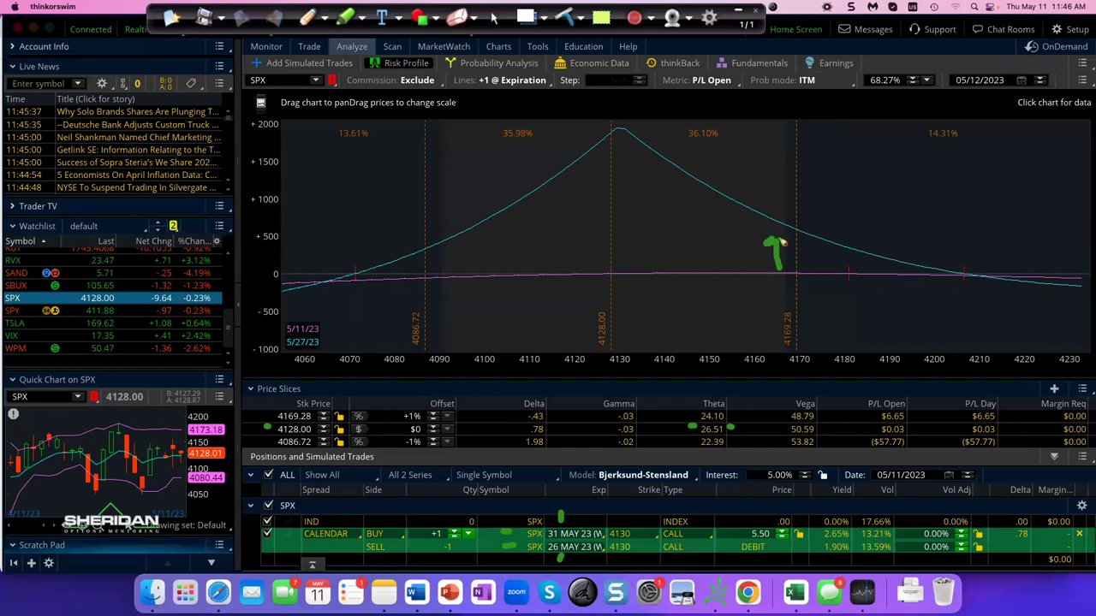
pyautogui.moveTo(704, 274)
pyautogui.mouseDown()
pyautogui.moveTo(698, 199)
pyautogui.moveTo(683, 203)
pyautogui.moveTo(709, 197)
pyautogui.mouseUp()
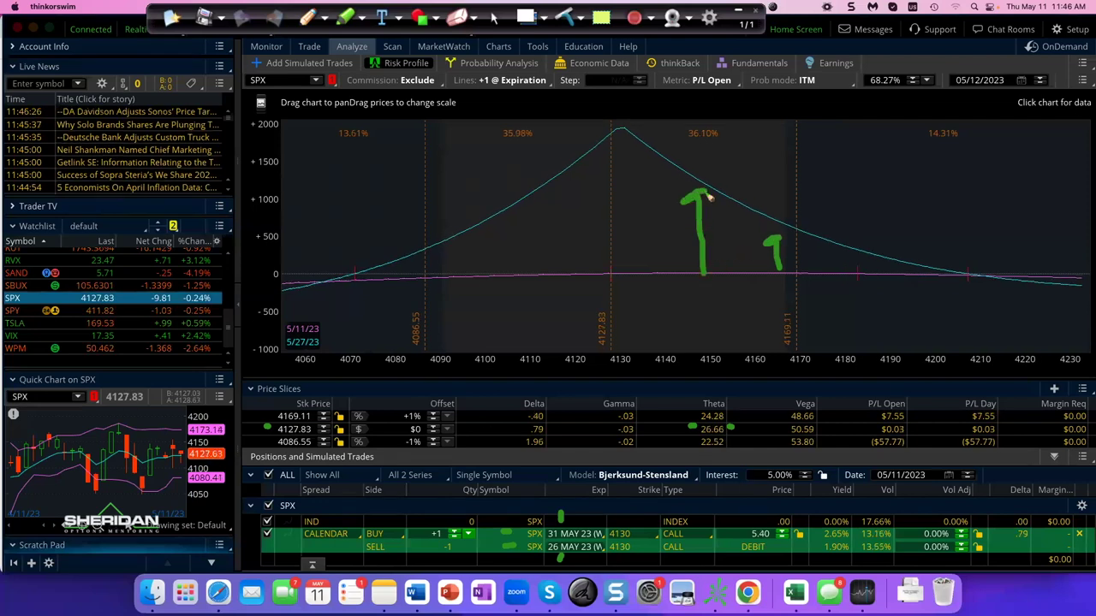
pyautogui.moveTo(515, 272)
pyautogui.mouseDown()
pyautogui.moveTo(506, 223)
pyautogui.moveTo(530, 221)
pyautogui.mouseUp()
pyautogui.moveTo(602, 271)
pyautogui.mouseDown()
pyautogui.moveTo(590, 198)
pyautogui.moveTo(576, 204)
pyautogui.moveTo(608, 201)
pyautogui.mouseUp()
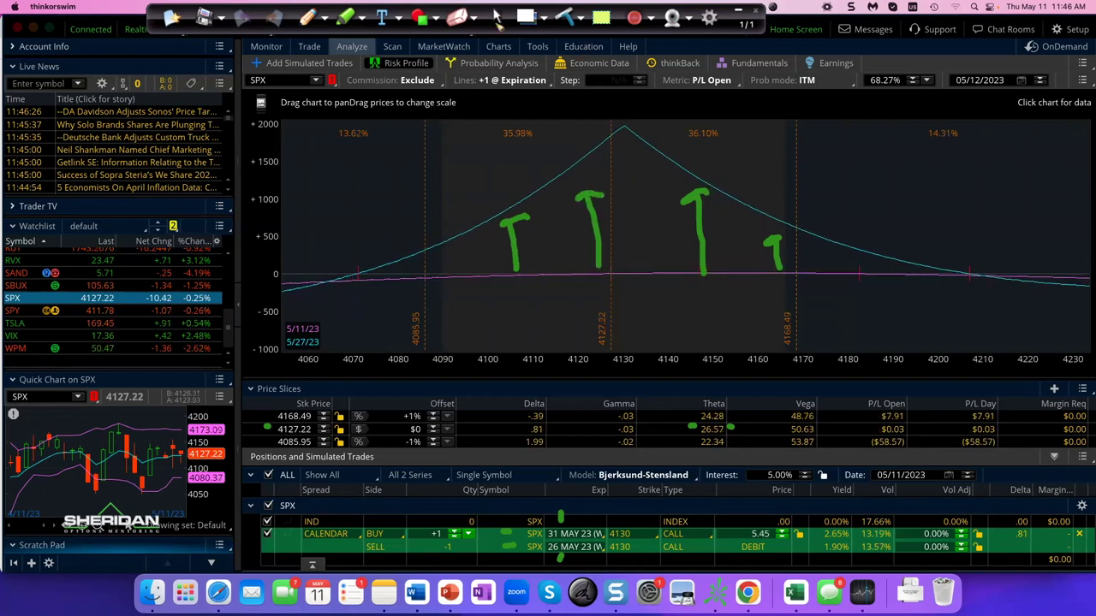
pyautogui.click(494, 17)
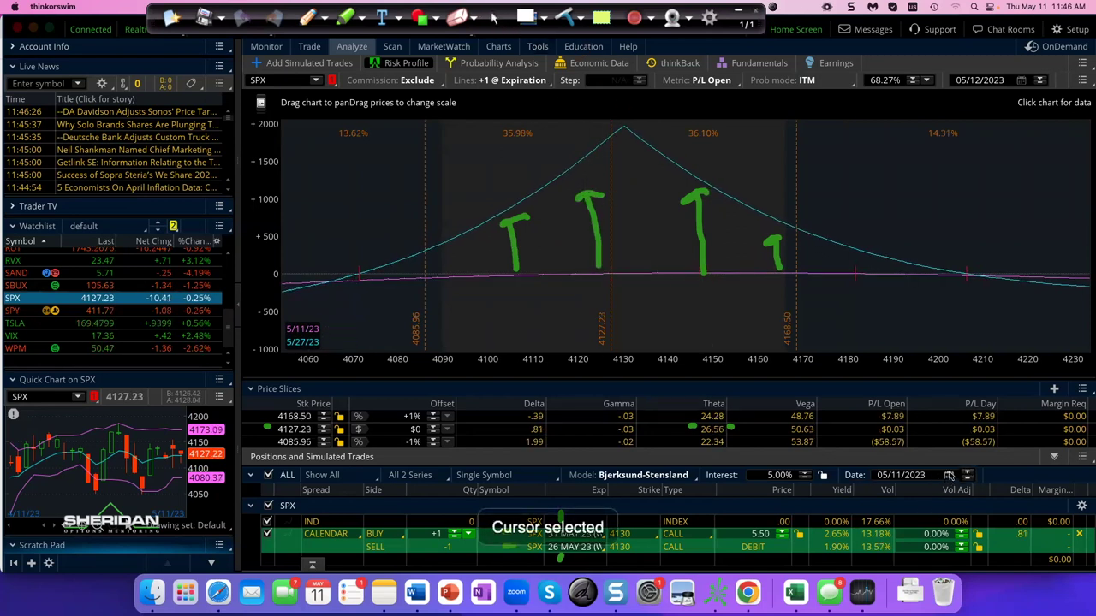
# - Set the analysis date to May 15, 2023 and clear the green arrows from the chart
pyautogui.click(948, 475)
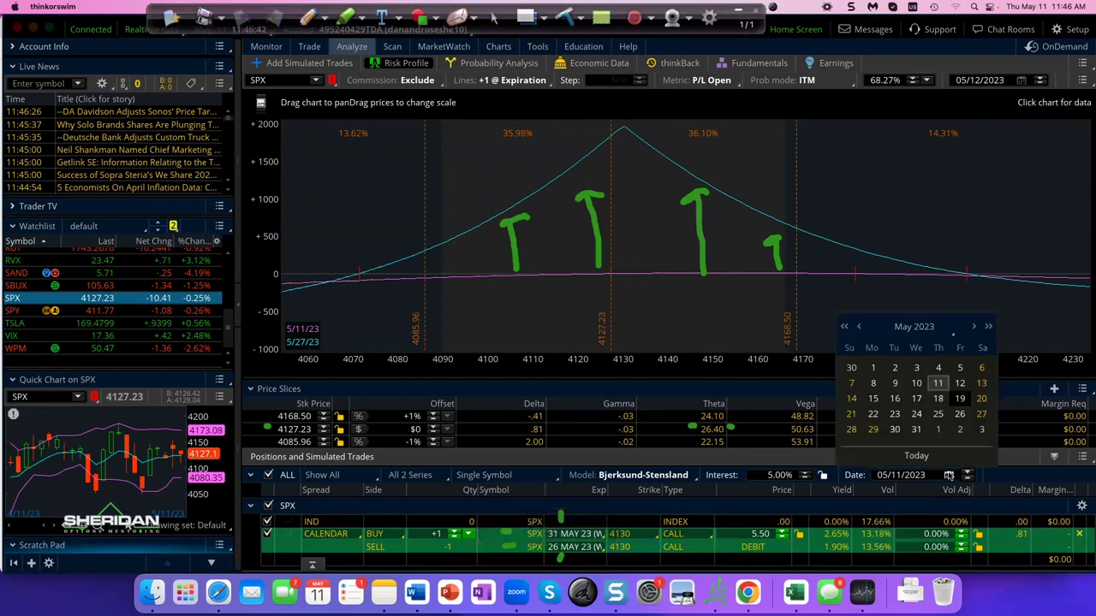
pyautogui.click(872, 398)
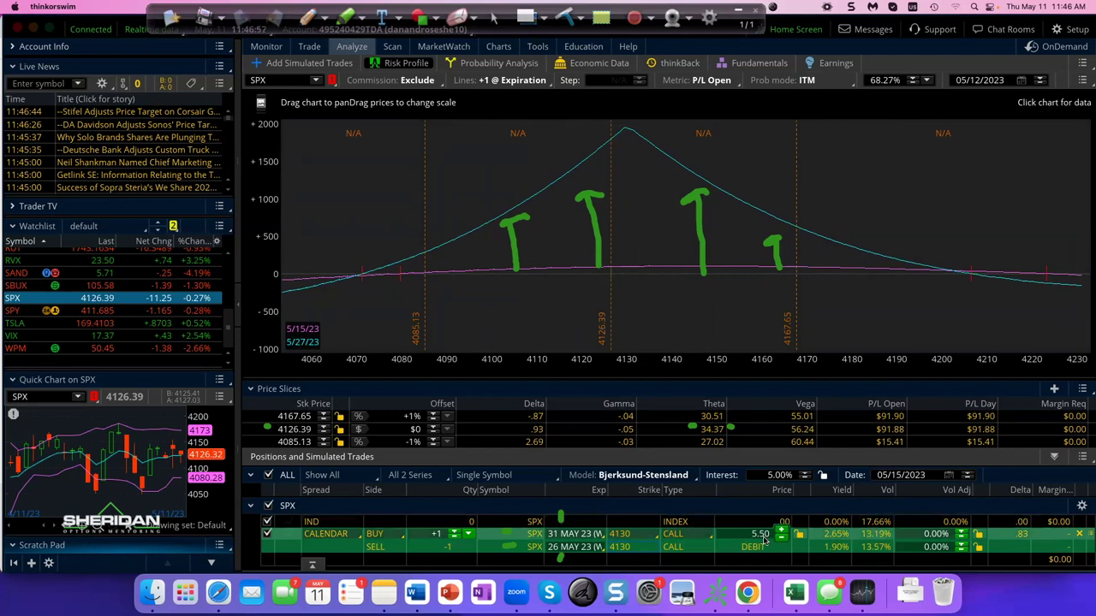
pyautogui.click(565, 19)
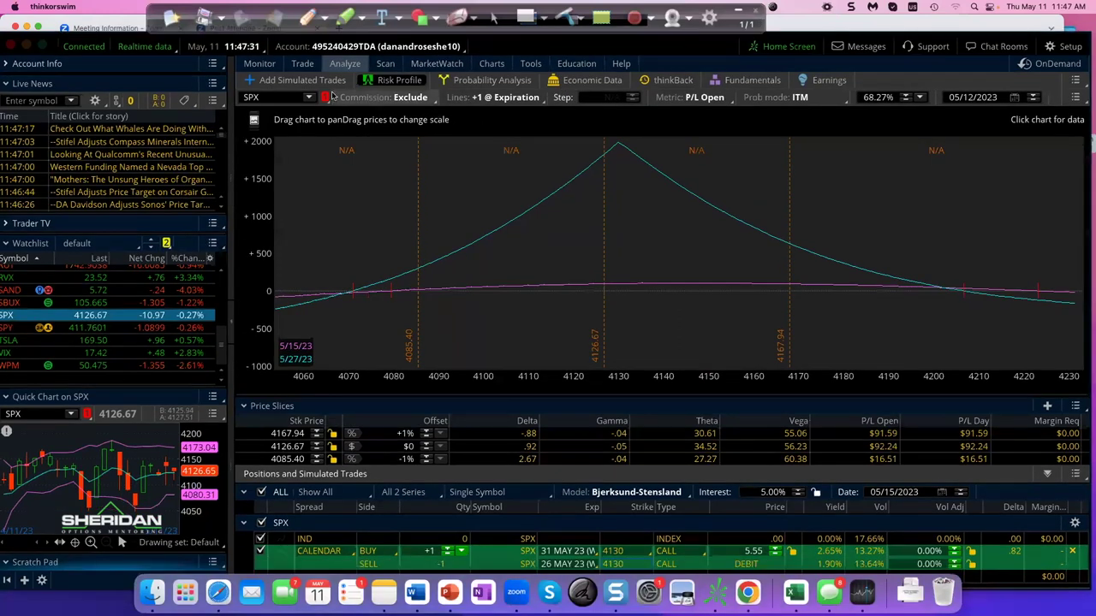
pyautogui.click(313, 81)
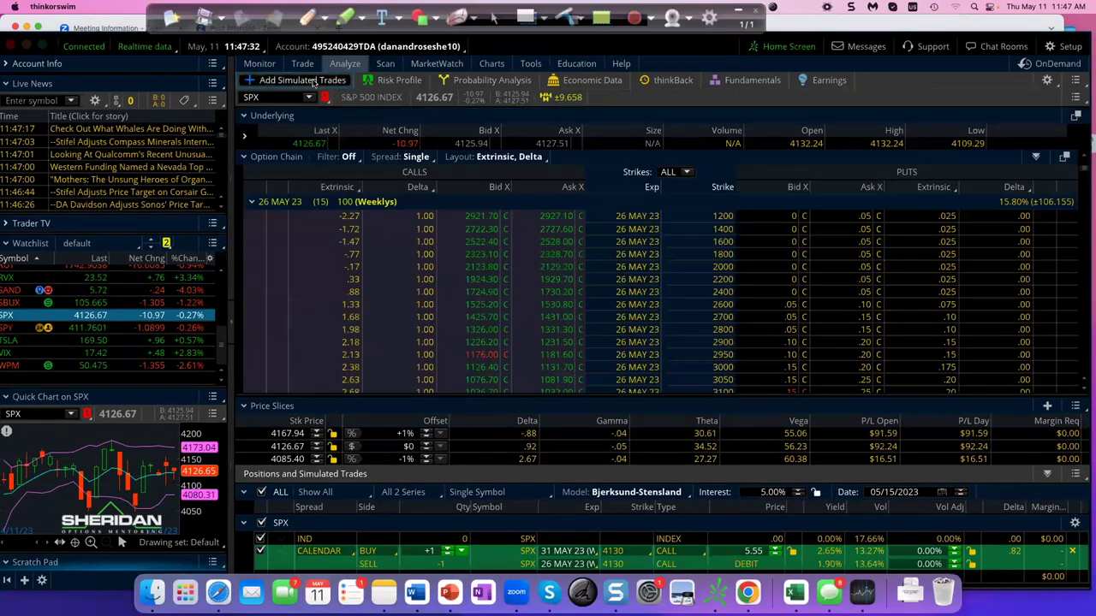
pyautogui.click(253, 202)
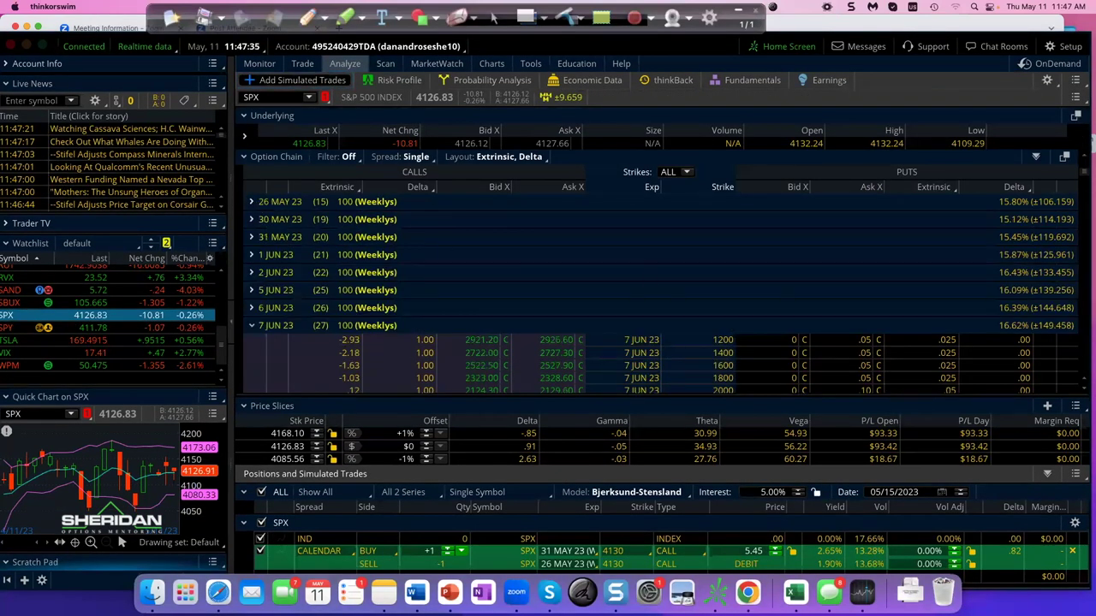
pyautogui.moveTo(1085, 176); pyautogui.dragTo(1080, 159)
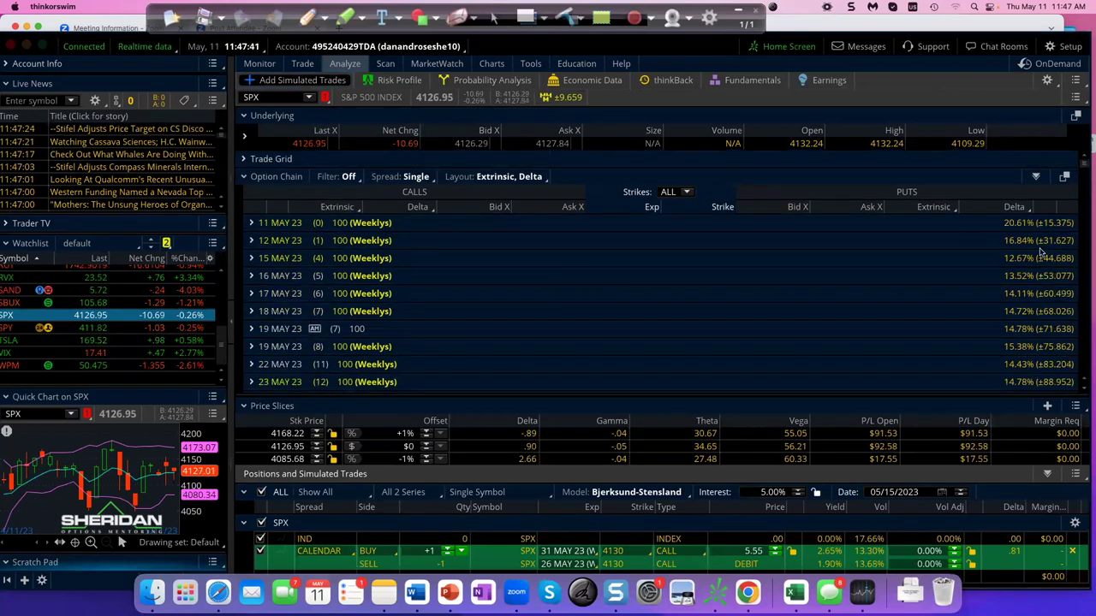
pyautogui.click(401, 82)
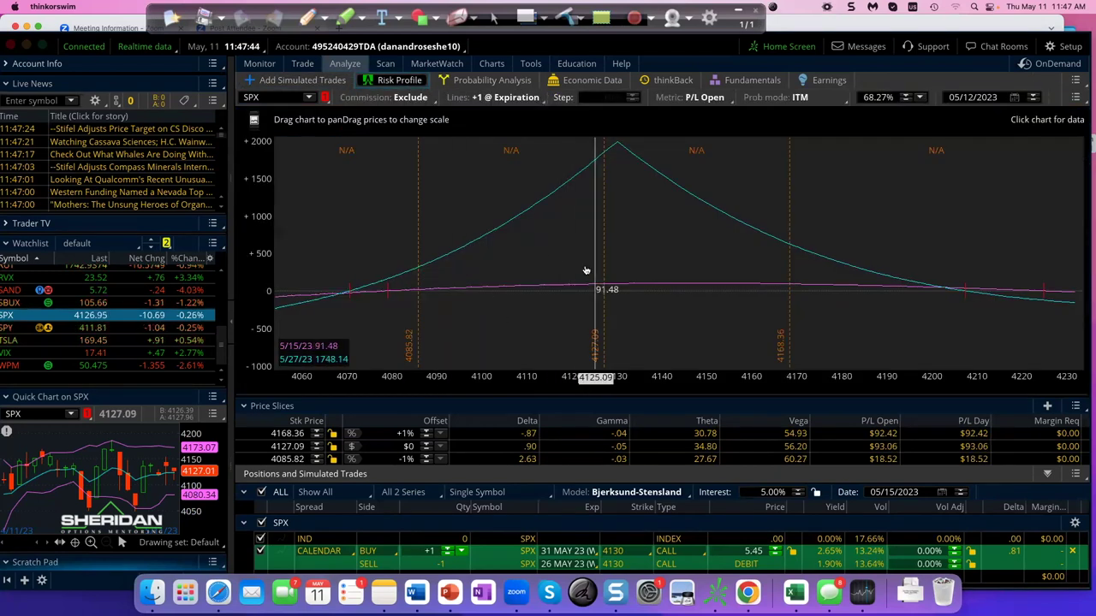
pyautogui.moveTo(590, 258); pyautogui.dragTo(540, 260)
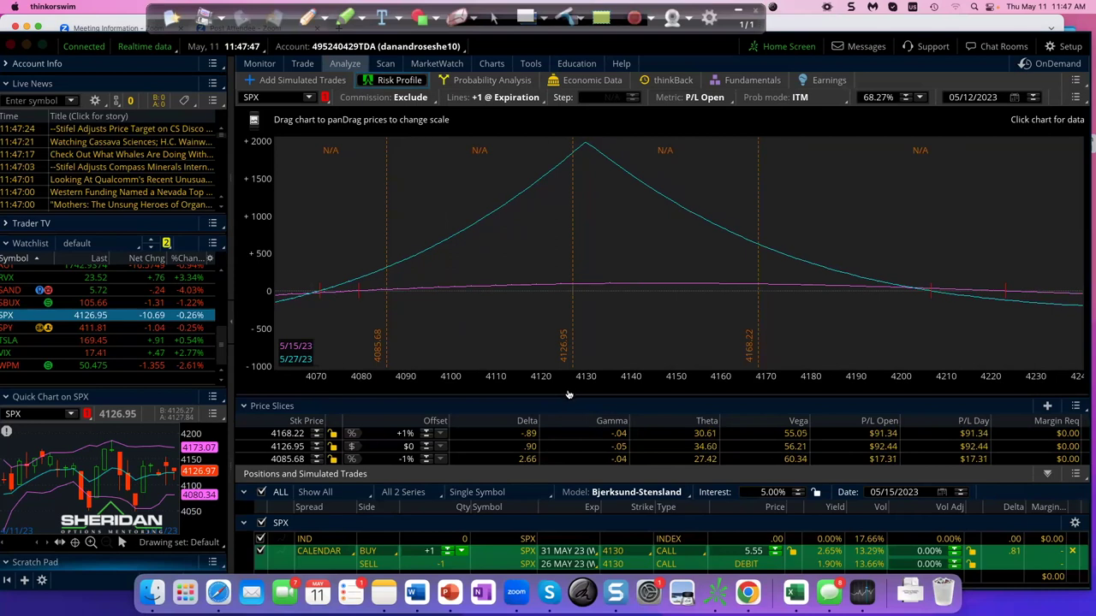
# - Shorten the risk chart and handwrite 4130 in green above the curve's peak
pyautogui.moveTo(567, 393); pyautogui.dragTo(557, 342)
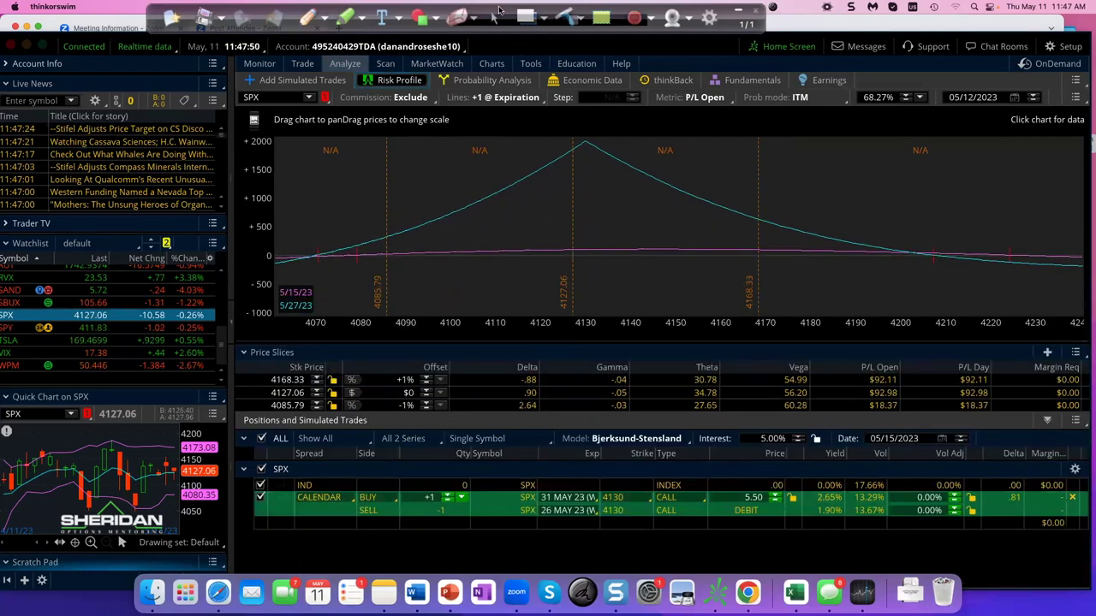
pyautogui.click(308, 17)
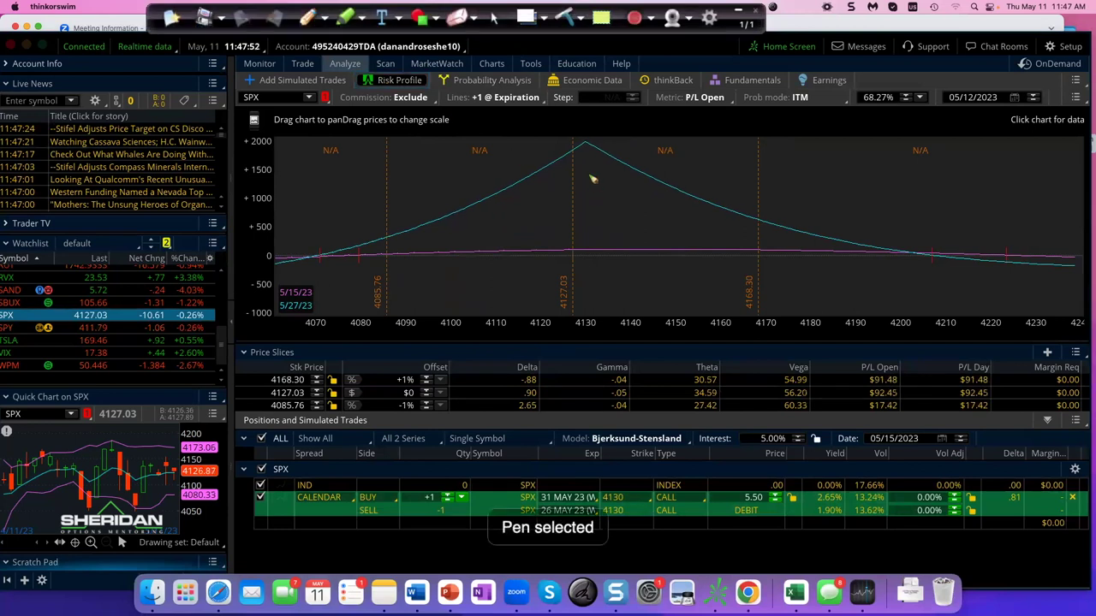
pyautogui.moveTo(566, 117)
pyautogui.mouseDown()
pyautogui.moveTo(601, 144)
pyautogui.moveTo(618, 125)
pyautogui.moveTo(611, 149)
pyautogui.moveTo(637, 133)
pyautogui.mouseUp()
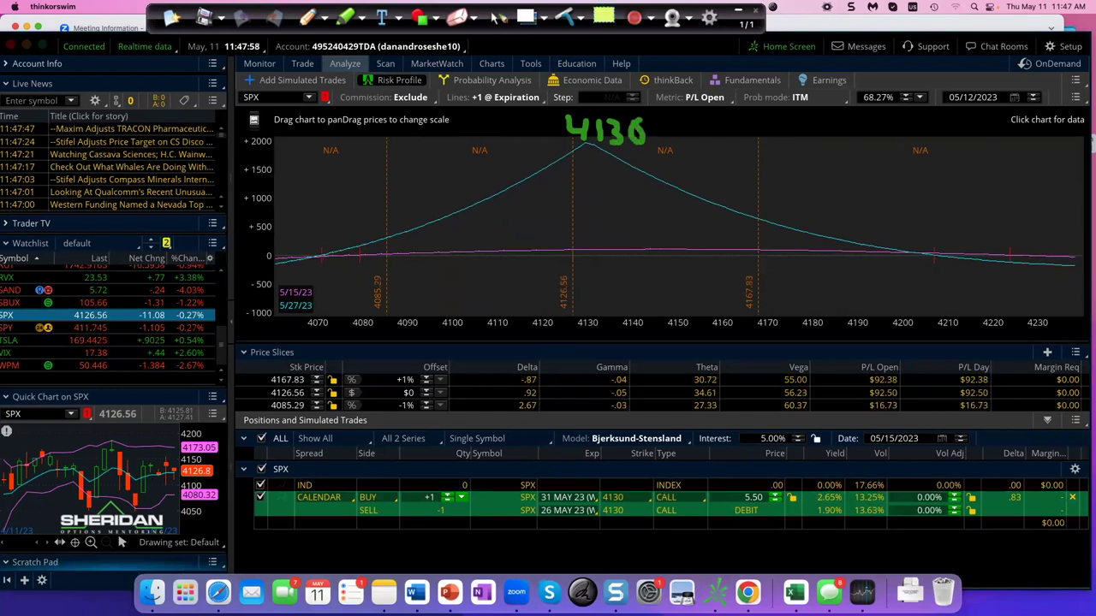
# - Glance at the option chain, then return to the risk profile with the pen active
pyautogui.click(494, 18)
pyautogui.click(297, 79)
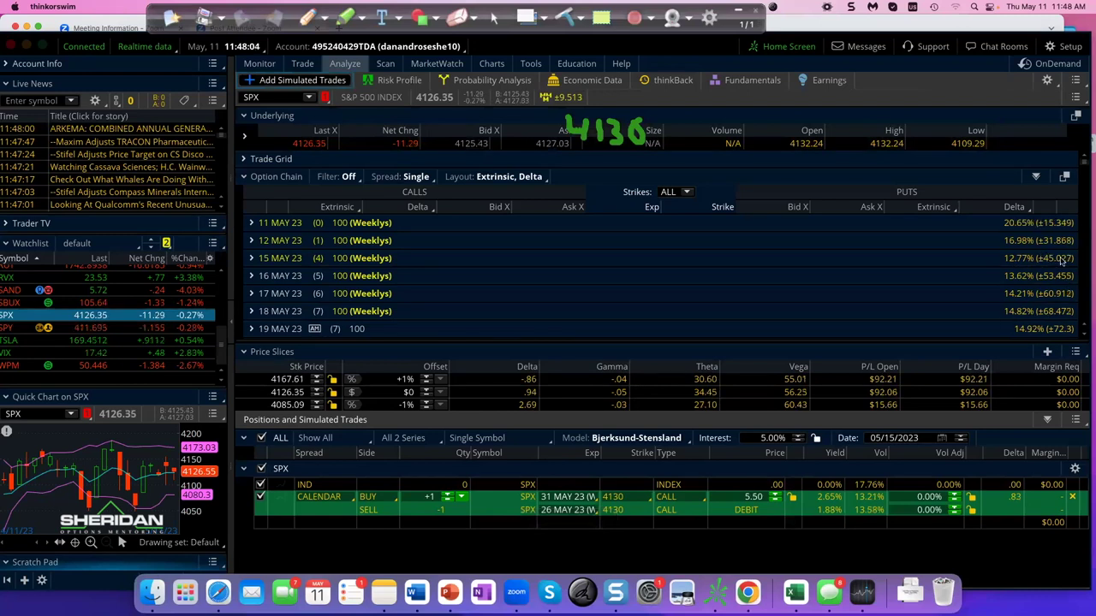
pyautogui.click(394, 81)
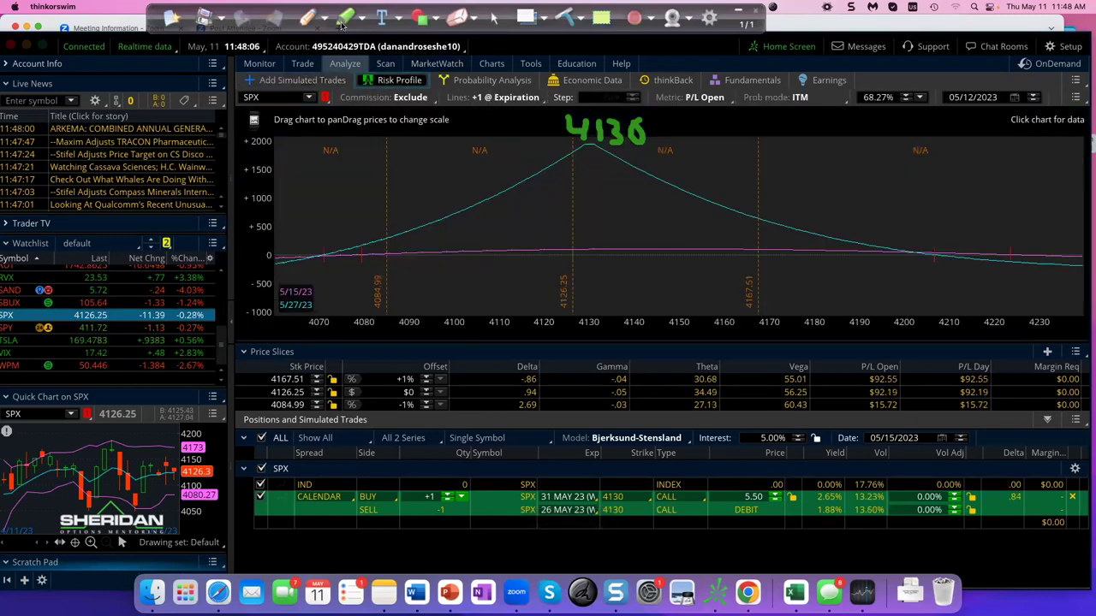
pyautogui.click(310, 17)
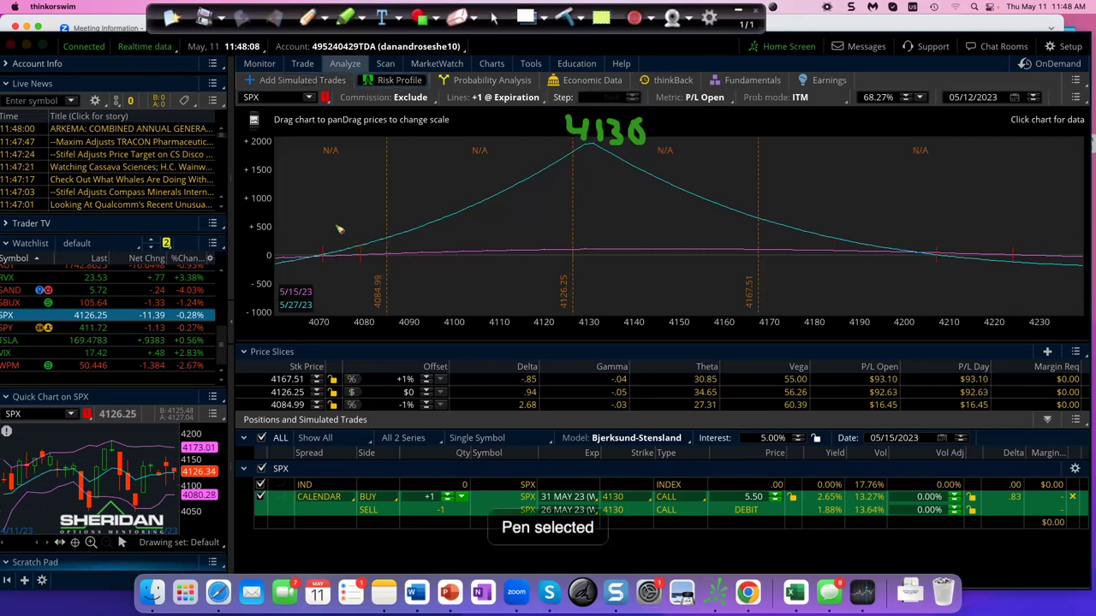
# - Mark the breakevens near 4070 and 4205, note the distance, and link them to the strike label
pyautogui.moveTo(321, 230); pyautogui.dragTo(322, 270)
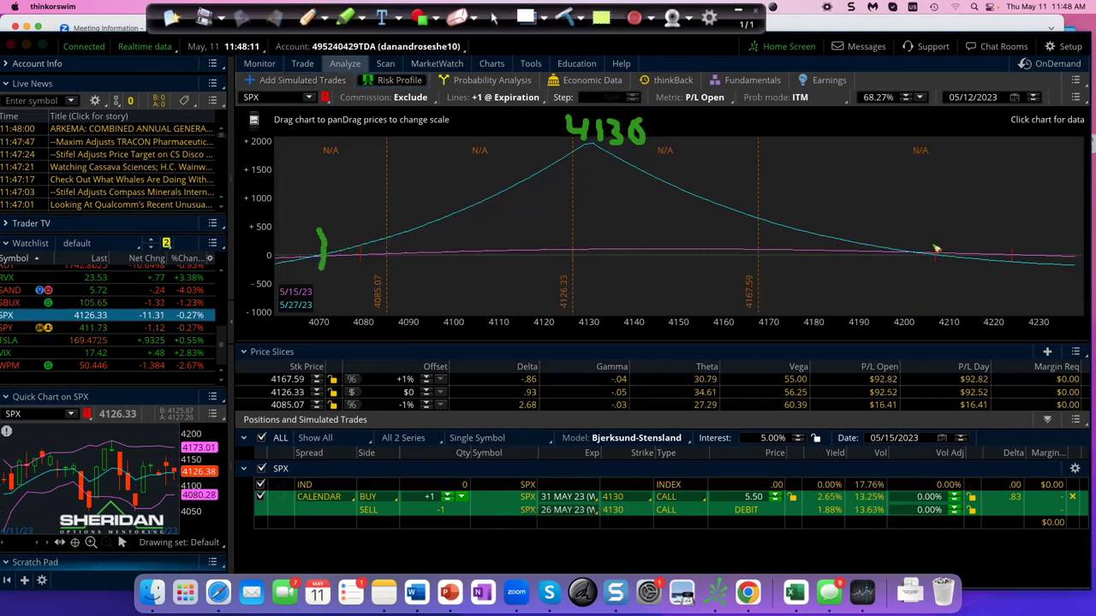
pyautogui.moveTo(932, 236); pyautogui.dragTo(939, 271)
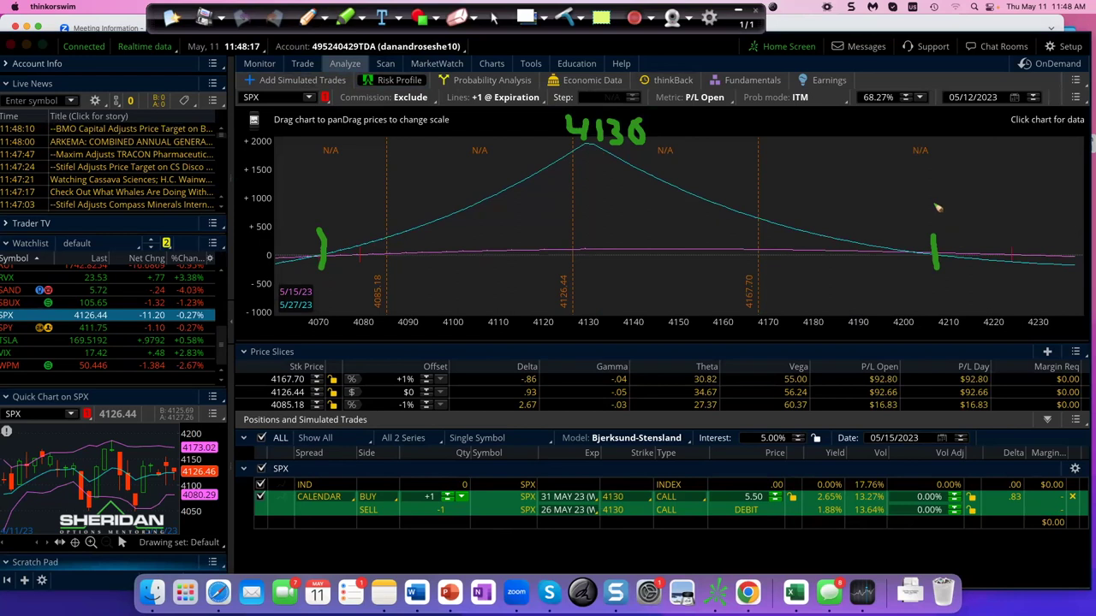
pyautogui.moveTo(937, 208)
pyautogui.mouseDown()
pyautogui.moveTo(931, 213)
pyautogui.moveTo(962, 214)
pyautogui.mouseUp()
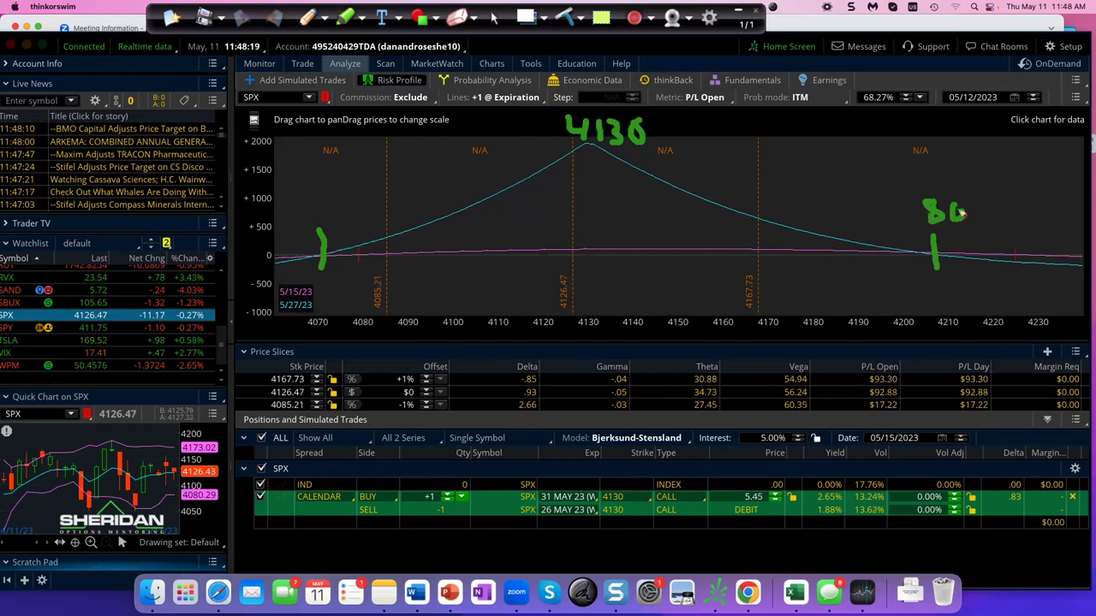
pyautogui.moveTo(655, 135); pyautogui.dragTo(922, 246)
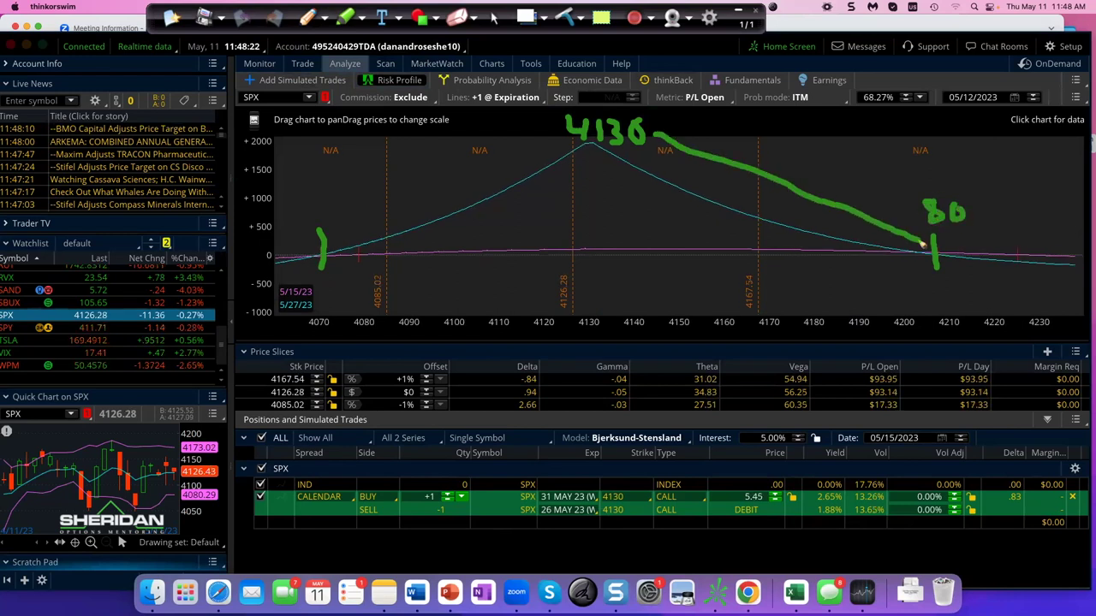
# - Underline 4210 and 4070 on the price axis, then erase all handwritten marks
pyautogui.moveTo(940, 335); pyautogui.dragTo(952, 336)
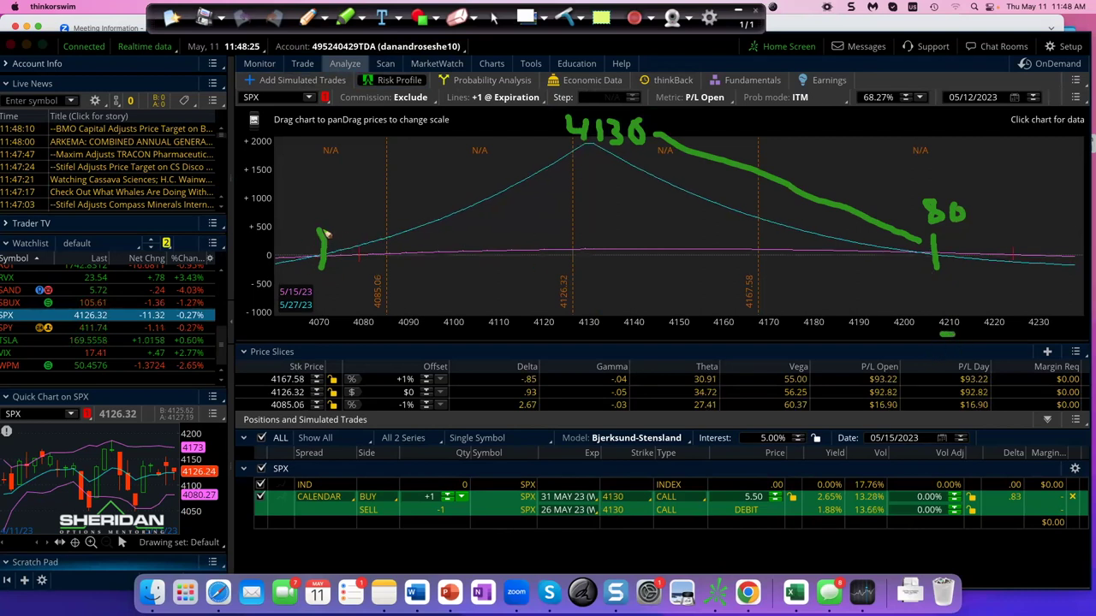
pyautogui.moveTo(310, 335); pyautogui.dragTo(334, 335)
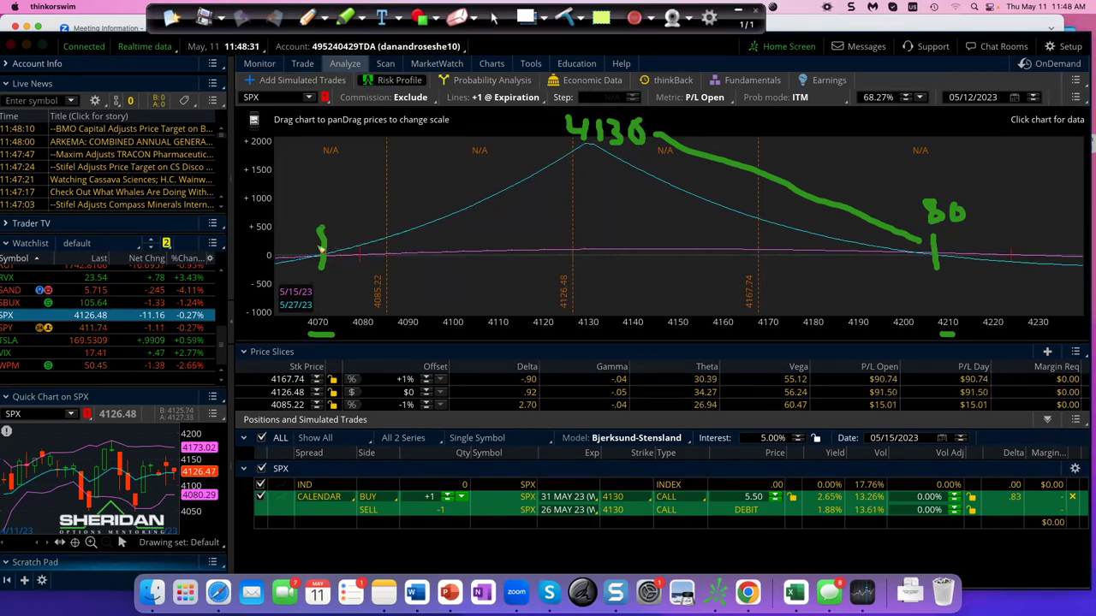
pyautogui.moveTo(321, 227); pyautogui.dragTo(322, 267)
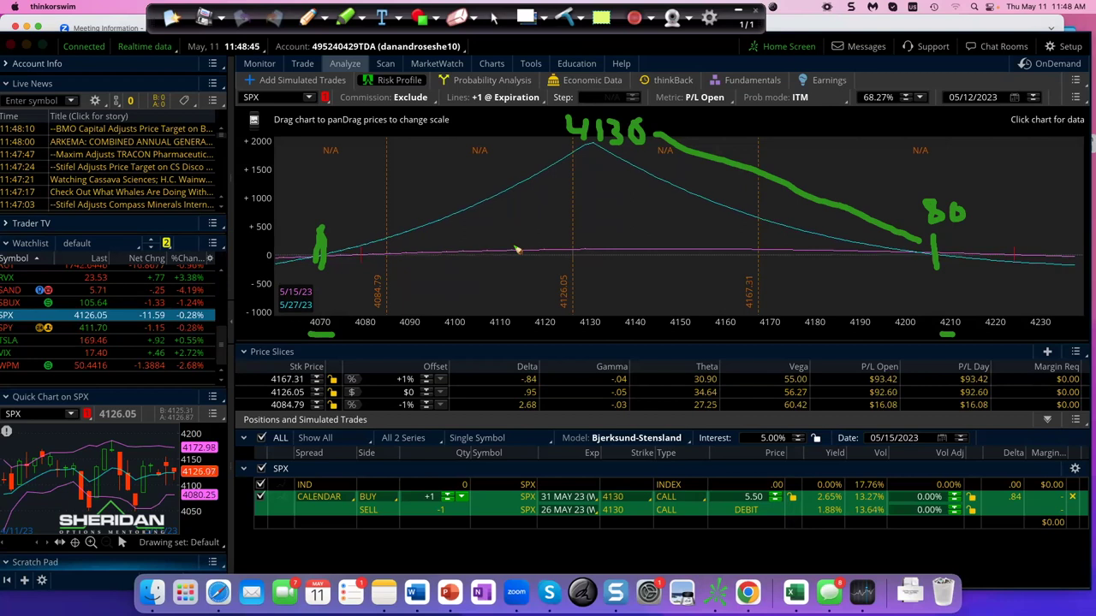
pyautogui.click(525, 14)
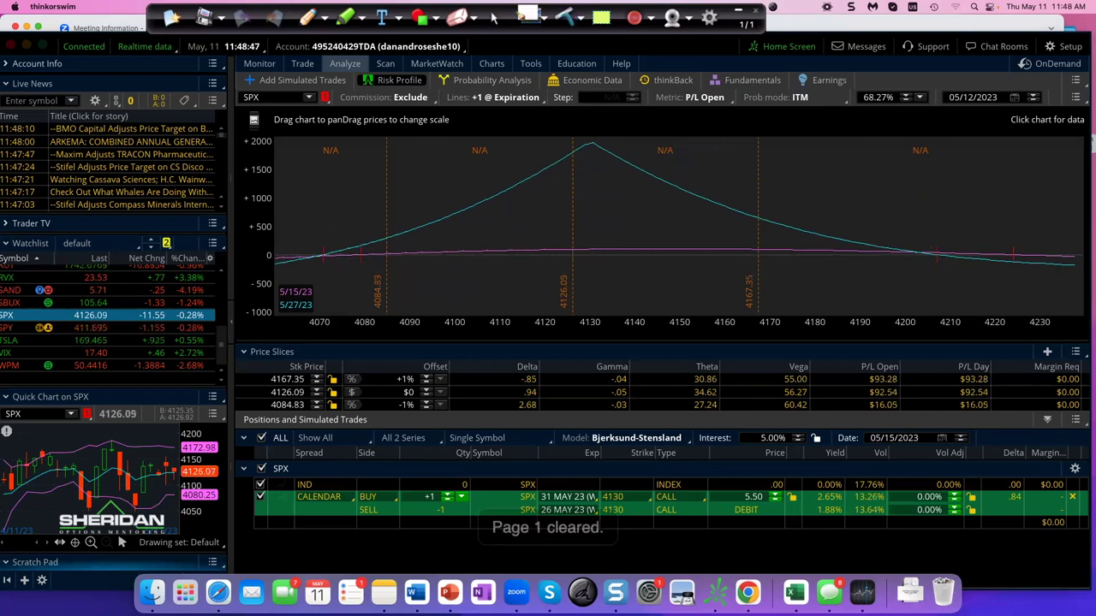
pyautogui.click(494, 17)
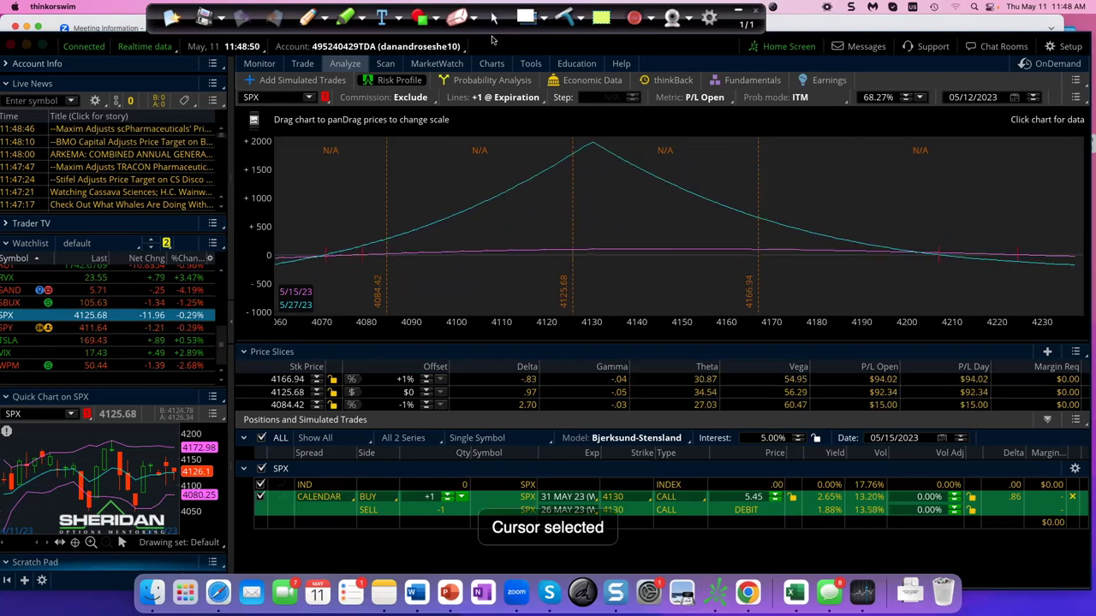